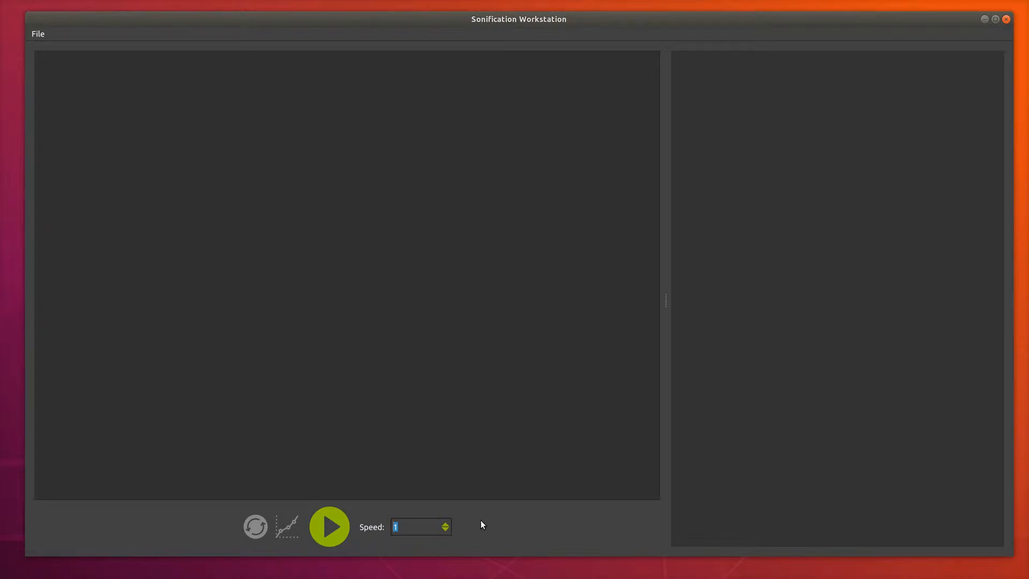
# Step: Import the simple.csv dataset from the Datasets folder
pyautogui.click(418, 526)
pyautogui.hotkey('ctrl', 'o')
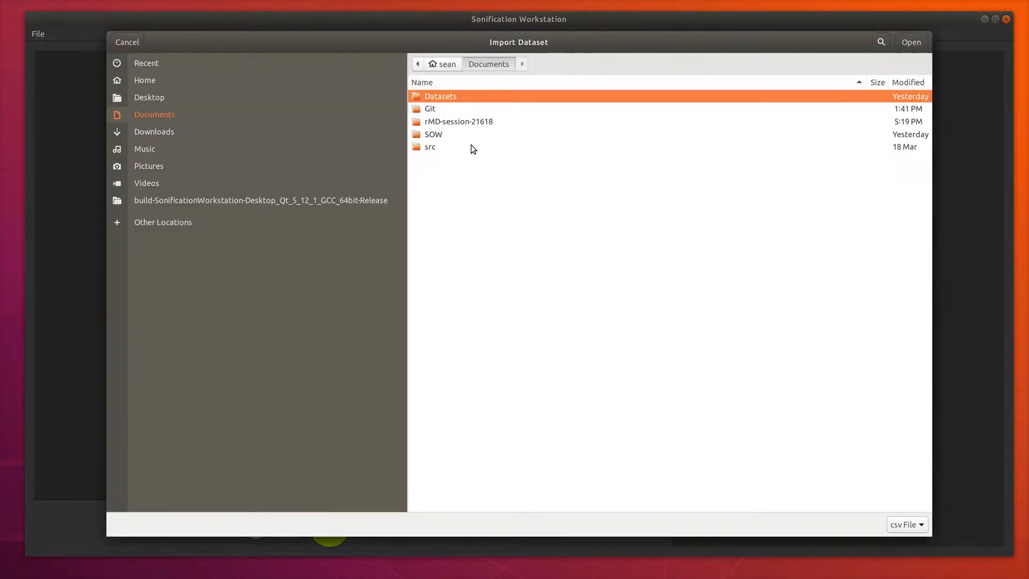
pyautogui.doubleClick(448, 99)
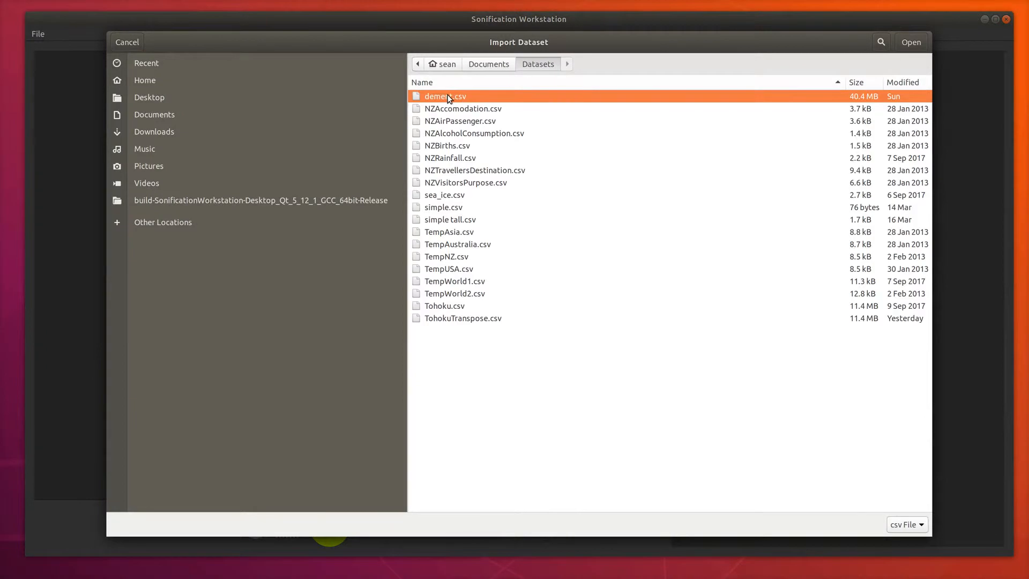
pyautogui.doubleClick(459, 208)
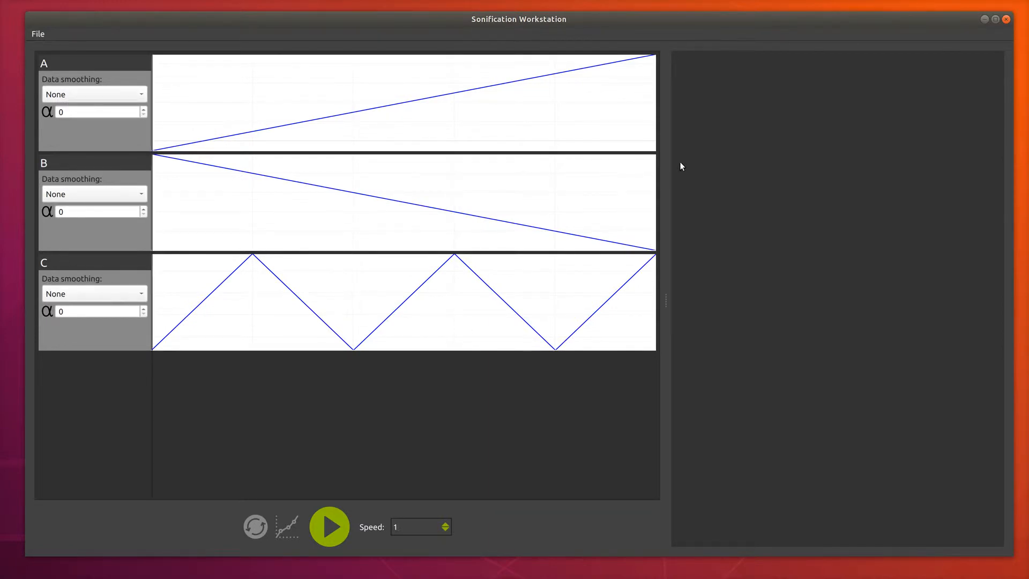
# Step: Add OUT, OSC and AM modules to the empty patch area and connect AM to OSC and OSC to OUT
pyautogui.click(690, 172)
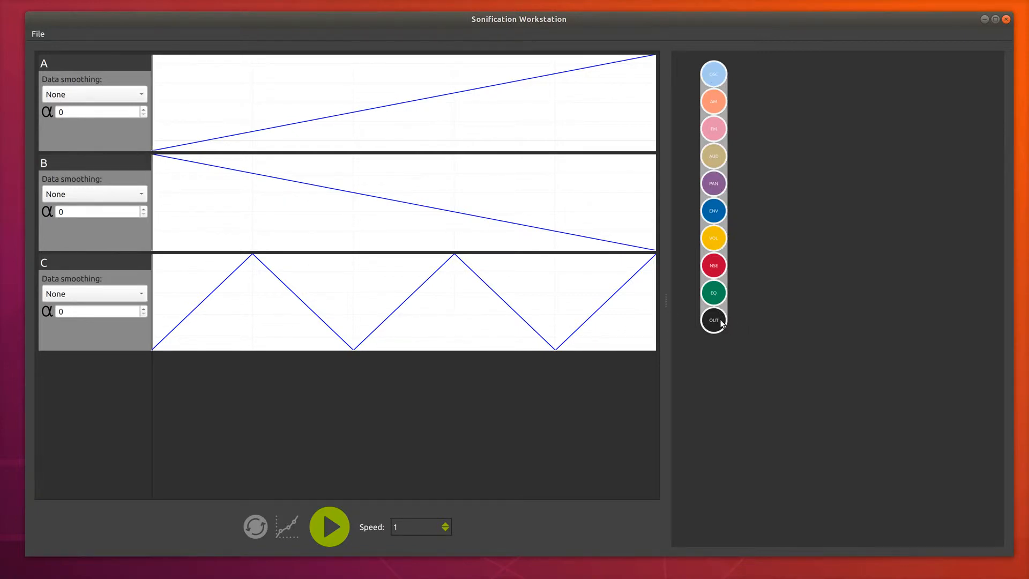
pyautogui.moveTo(714, 321); pyautogui.dragTo(804, 408)
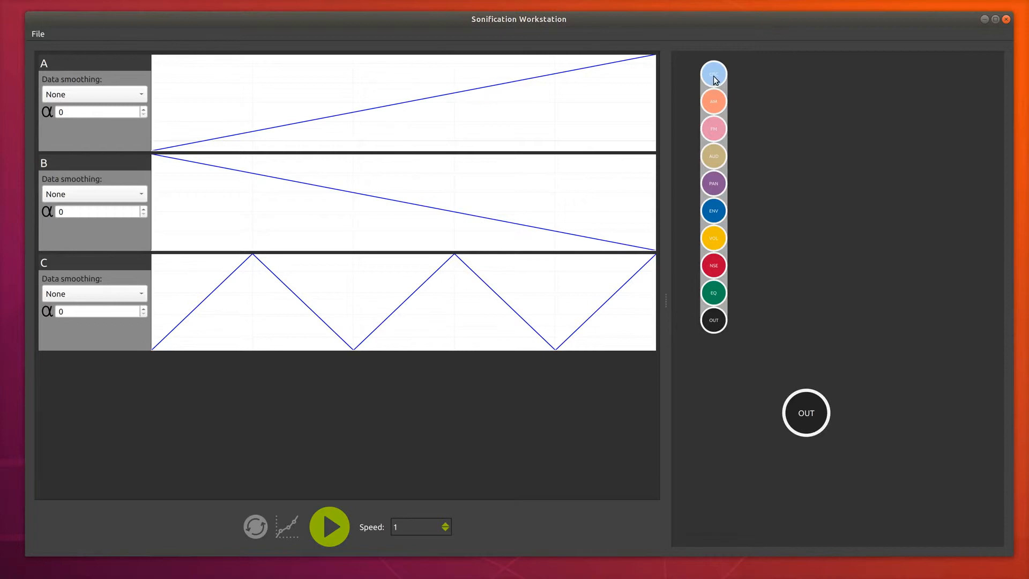
pyautogui.moveTo(714, 75); pyautogui.dragTo(796, 284)
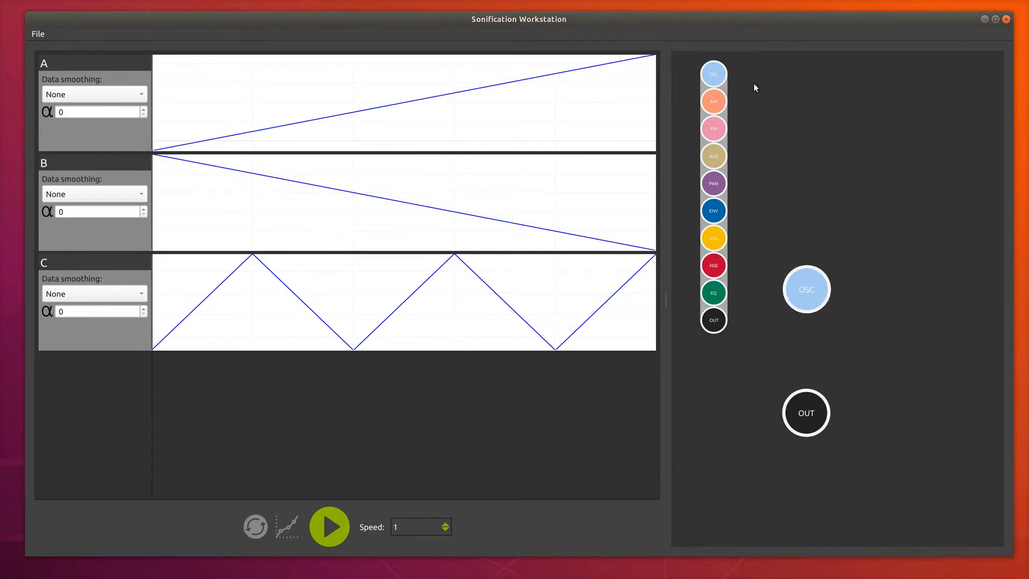
pyautogui.moveTo(719, 102); pyautogui.dragTo(873, 174)
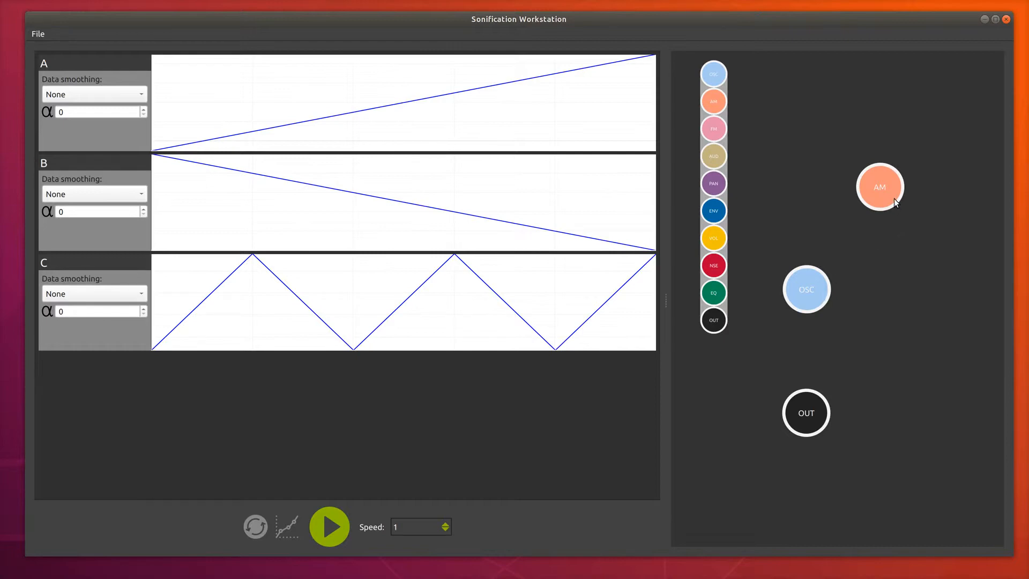
pyautogui.click(768, 187)
pyautogui.moveTo(887, 191); pyautogui.dragTo(819, 407)
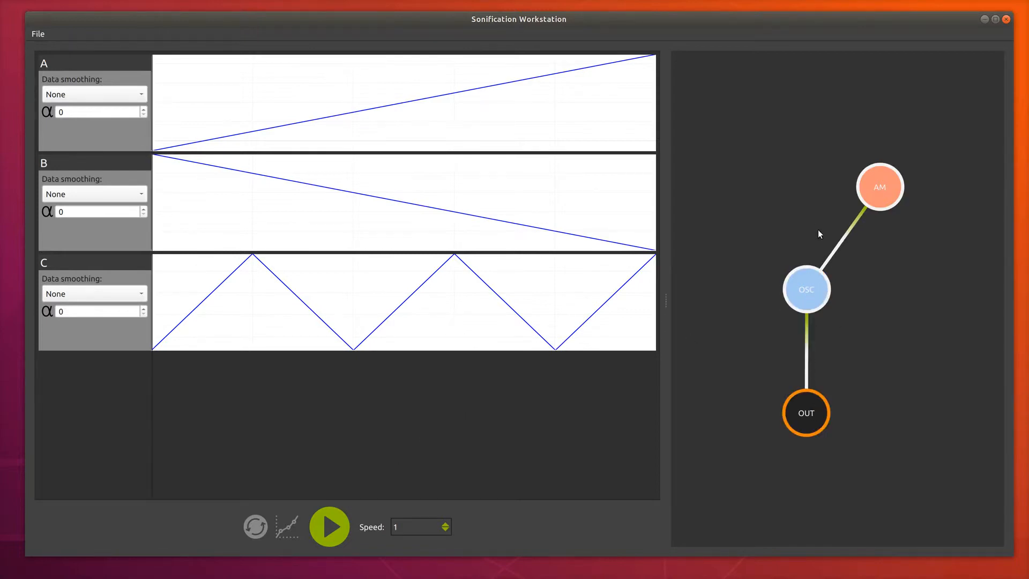
# Step: Set the AM module's frequency to 1, collapse the module, and play the sonification briefly before pausing it
pyautogui.click(873, 195)
pyautogui.click(899, 201)
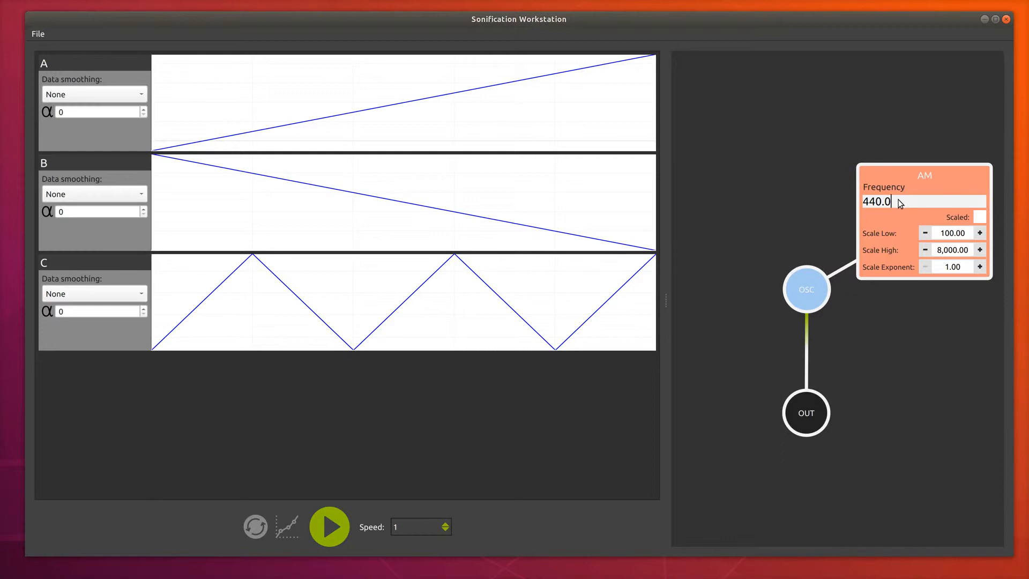
pyautogui.press('BackSpace')
pyautogui.press('BackSpace')
pyautogui.press('BackSpace')
pyautogui.write('1')
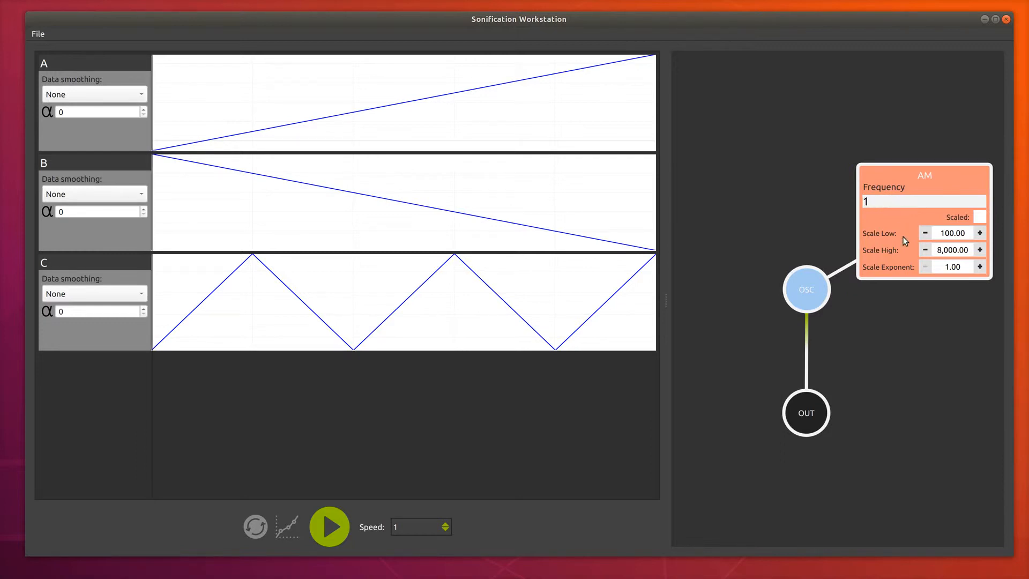
pyautogui.doubleClick(909, 180)
pyautogui.click(329, 531)
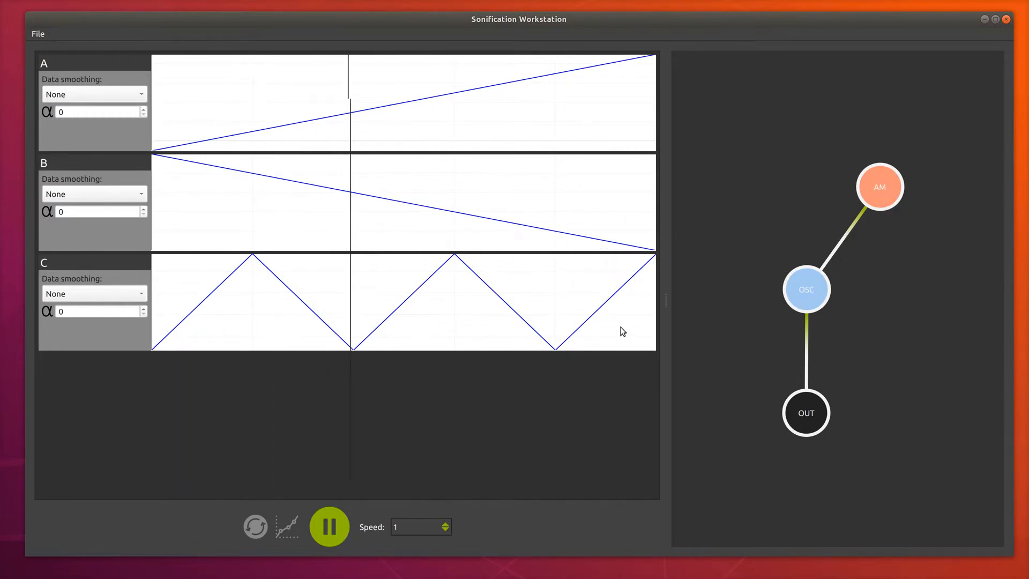
pyautogui.click(328, 526)
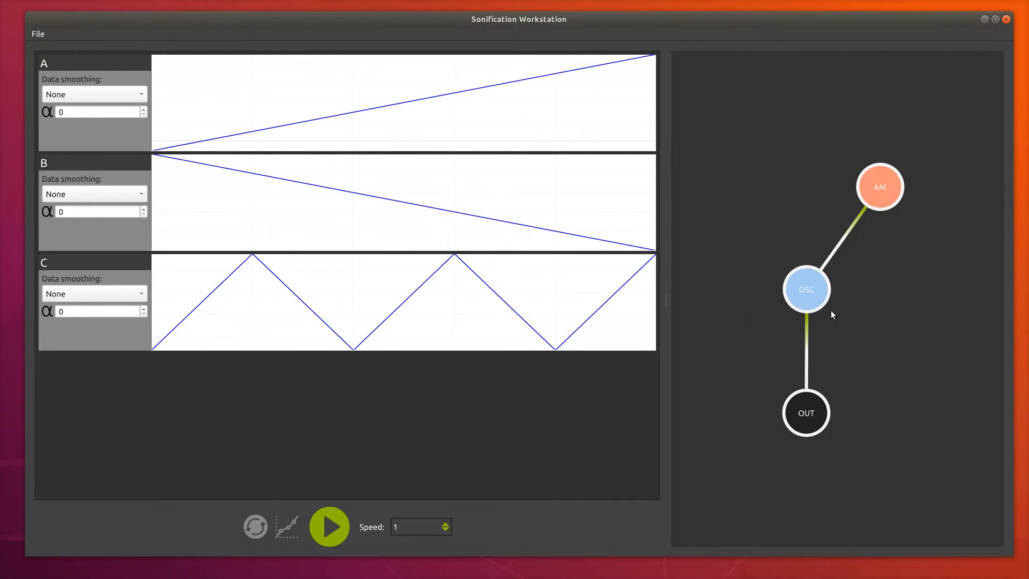
# Step: Map the OSC module's frequency to data row A and start playback
pyautogui.click(807, 290)
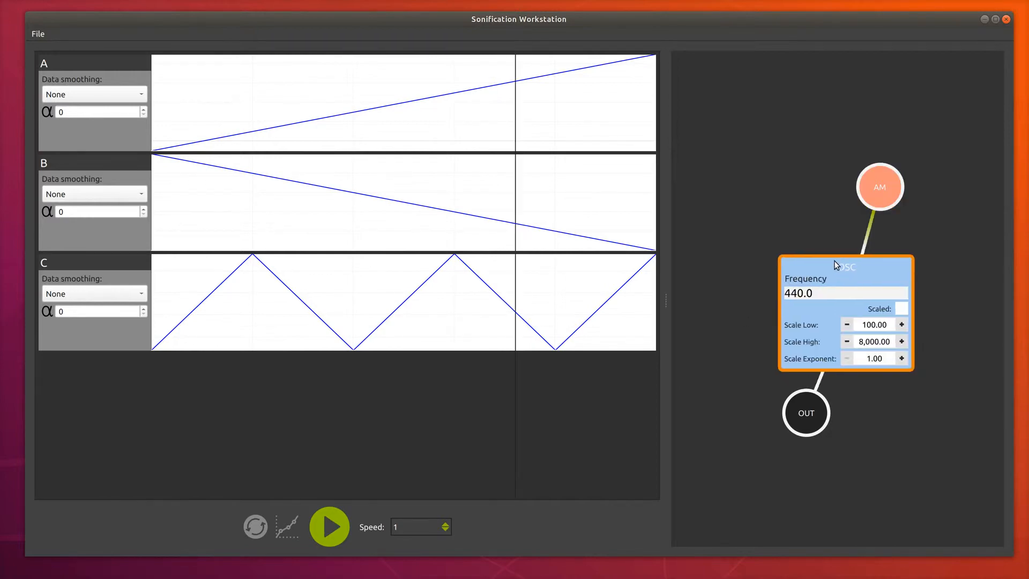
pyautogui.moveTo(834, 260); pyautogui.dragTo(804, 239)
pyautogui.click(786, 272)
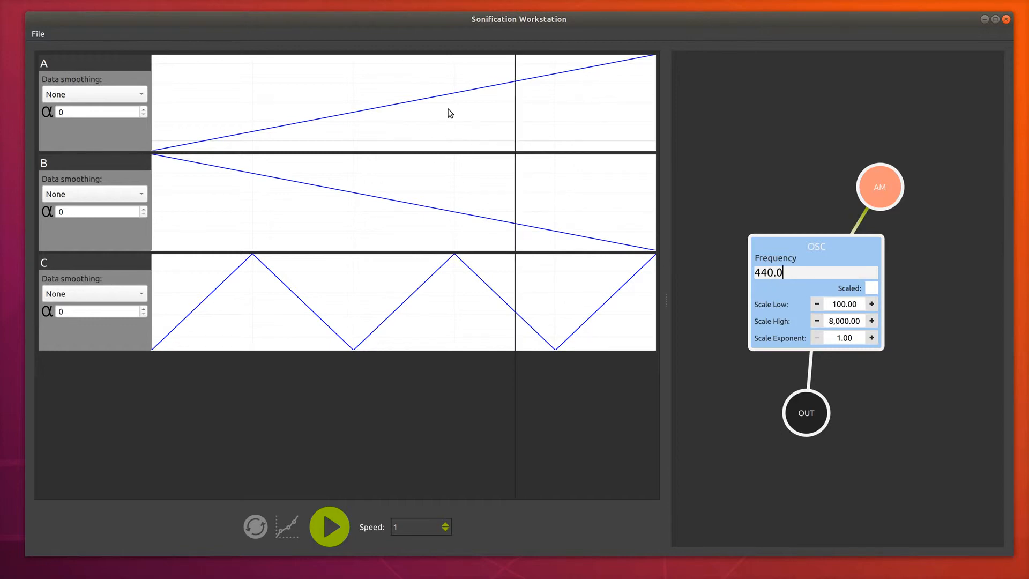
pyautogui.press('BackSpace')
pyautogui.press('BackSpace')
pyautogui.press('BackSpace')
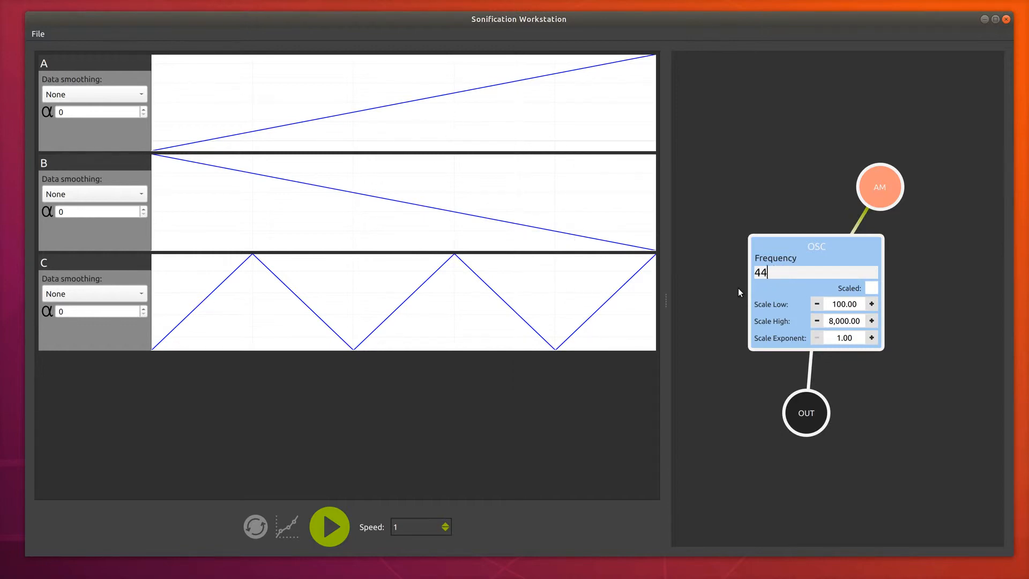
pyautogui.write('A')
pyautogui.click(338, 524)
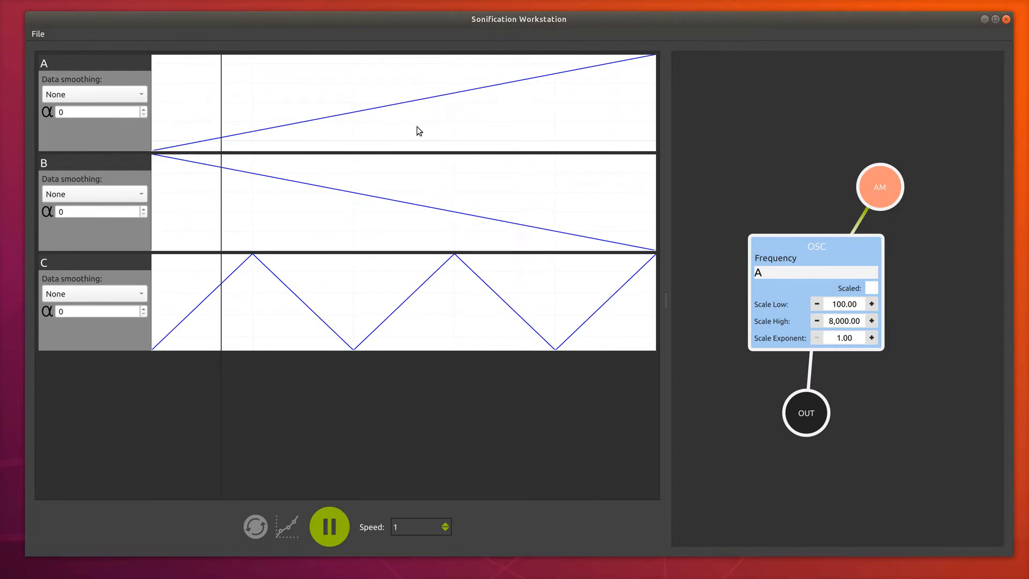
# Step: Enable scaling of the OSC frequency with a Scale Low of 200 and a Scale High of 800
pyautogui.click(872, 288)
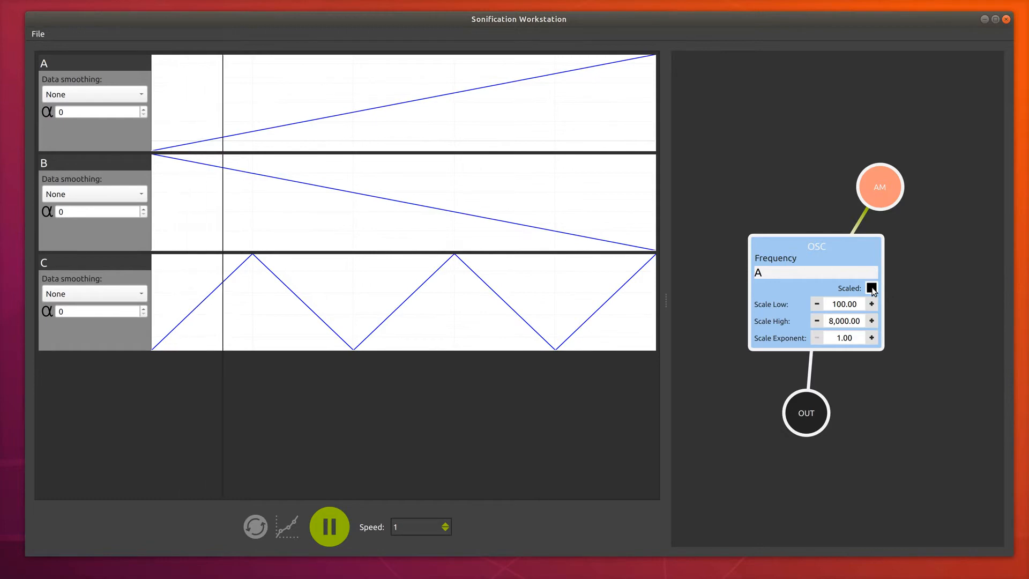
pyautogui.click(837, 304)
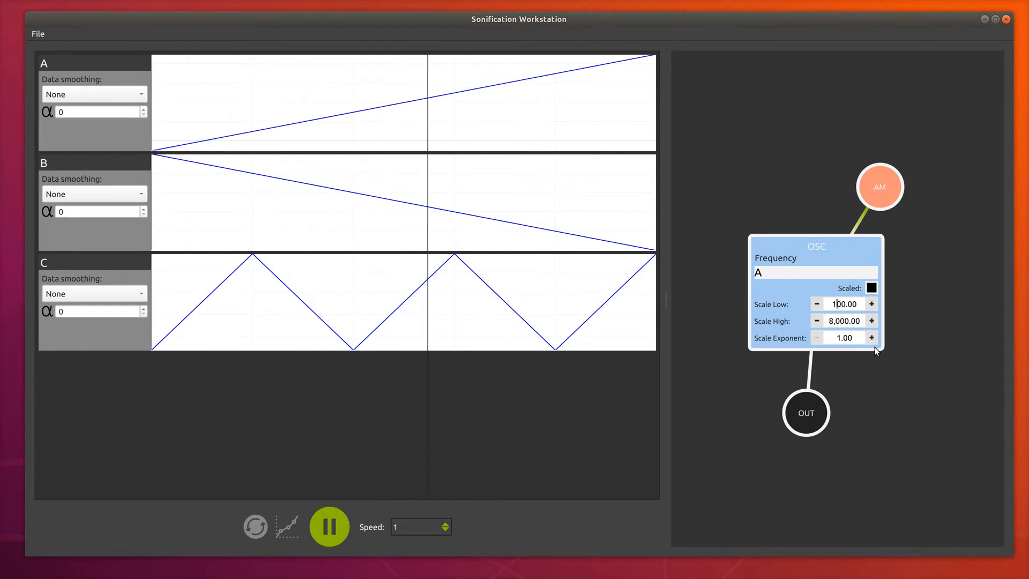
pyautogui.press('BackSpace')
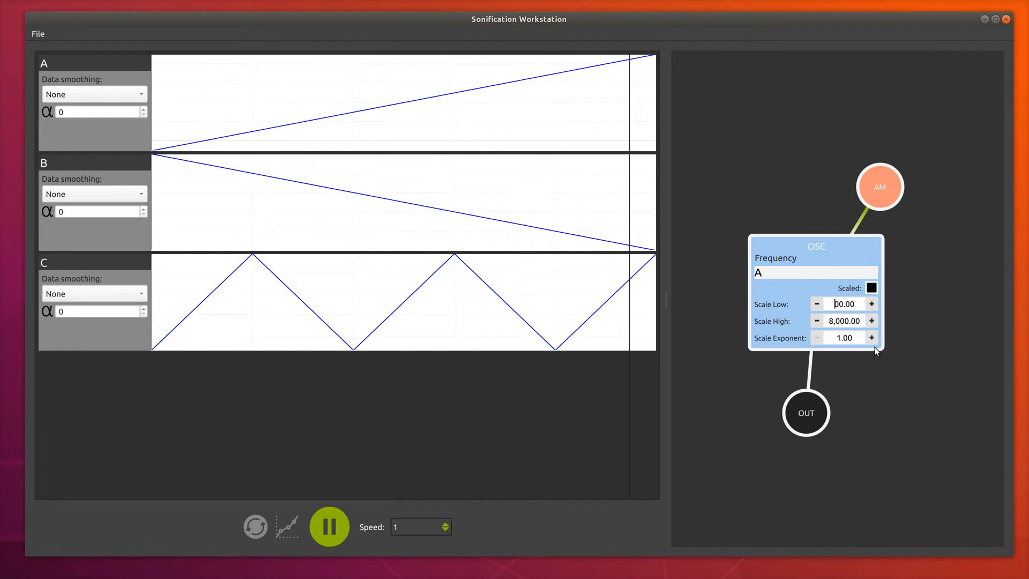
pyautogui.write('2')
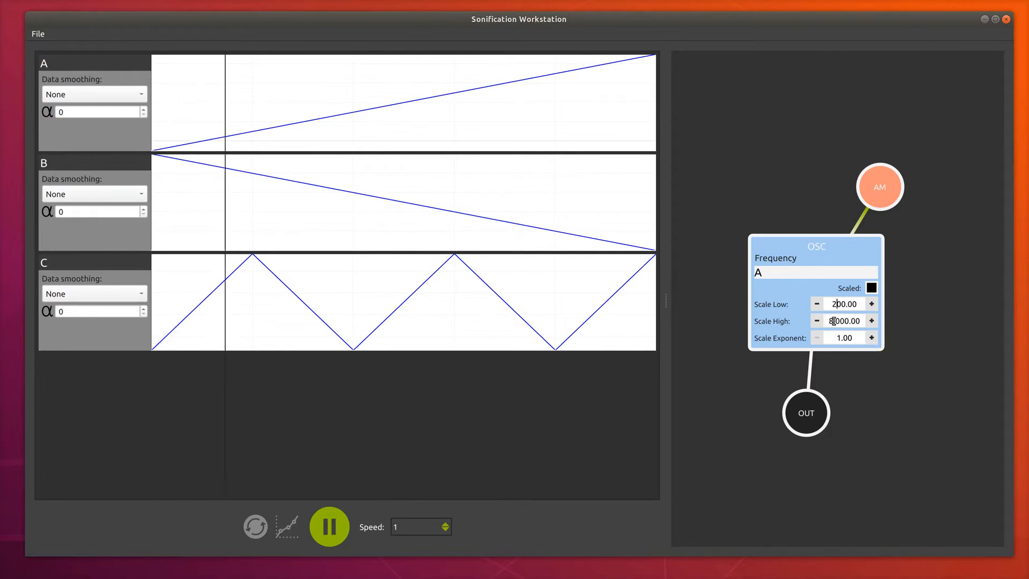
pyautogui.press('BackSpace')
pyautogui.press('BackSpace')
pyautogui.press('BackSpace')
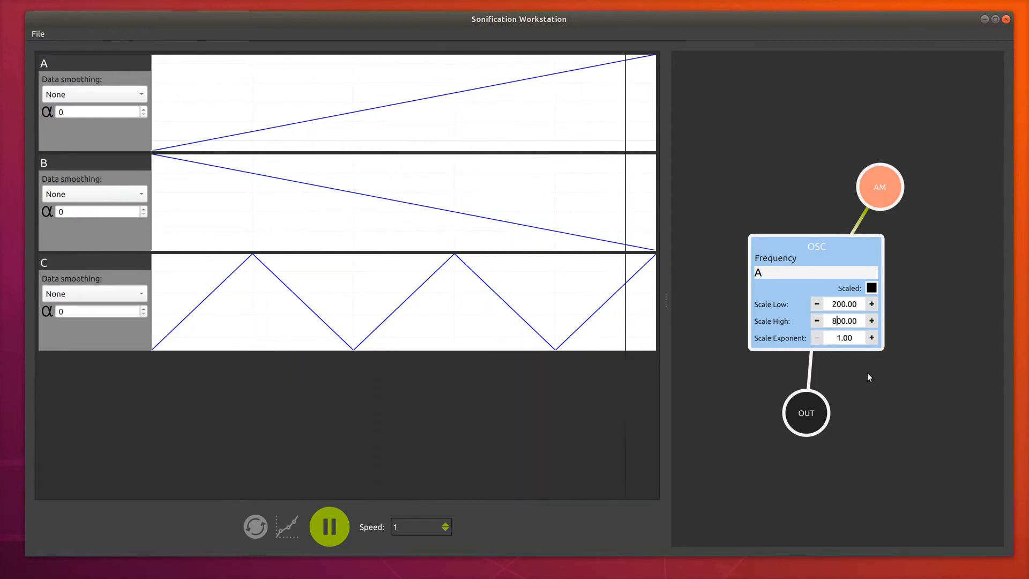
pyautogui.write('8')
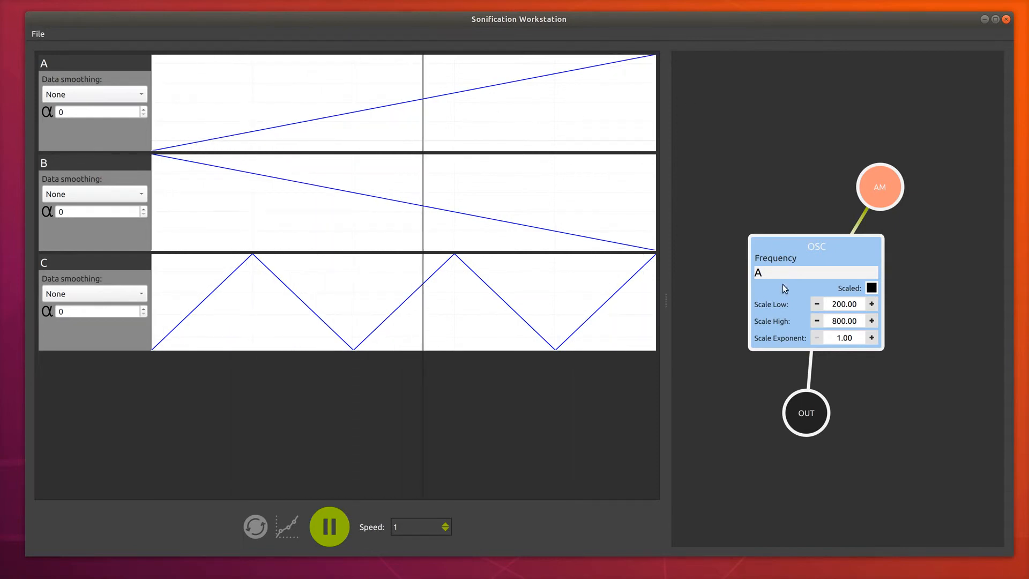
# Step: Collapse the OSC module back in line above OUT and mute the AM module
pyautogui.click(815, 252)
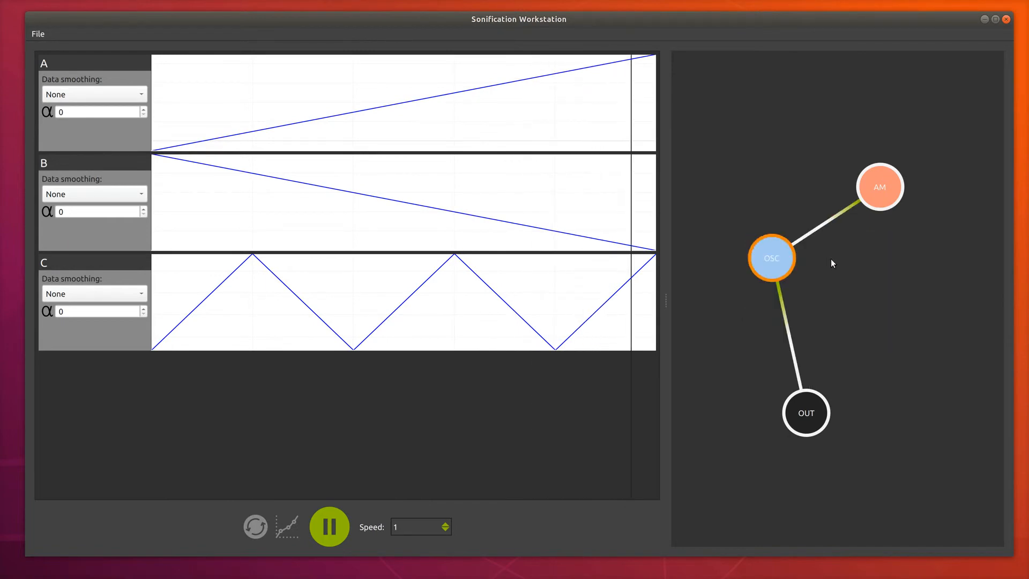
pyautogui.moveTo(770, 258); pyautogui.dragTo(808, 291)
pyautogui.click(881, 183)
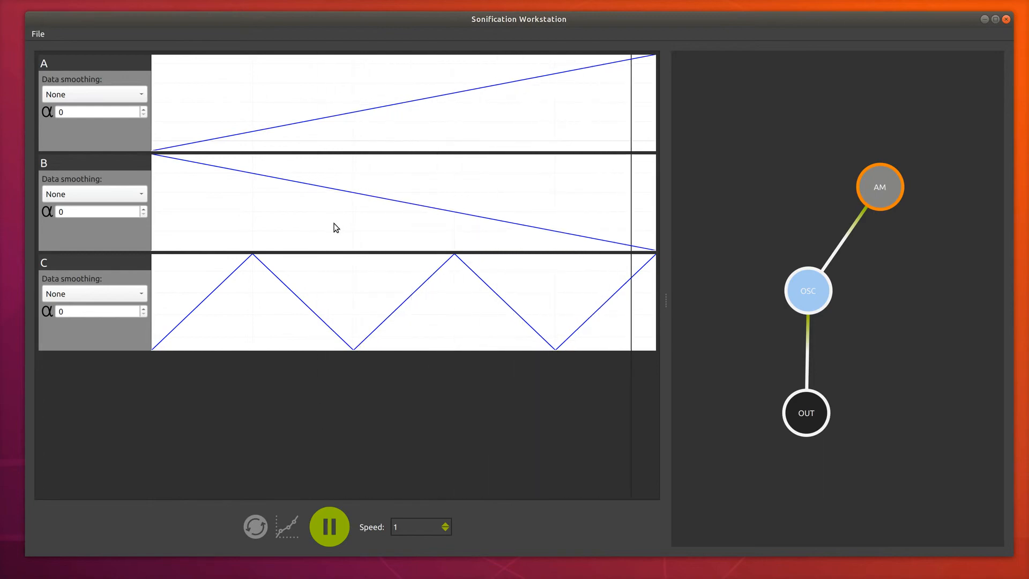
# Step: Turn on interpolation between the data points during playback
pyautogui.click(287, 527)
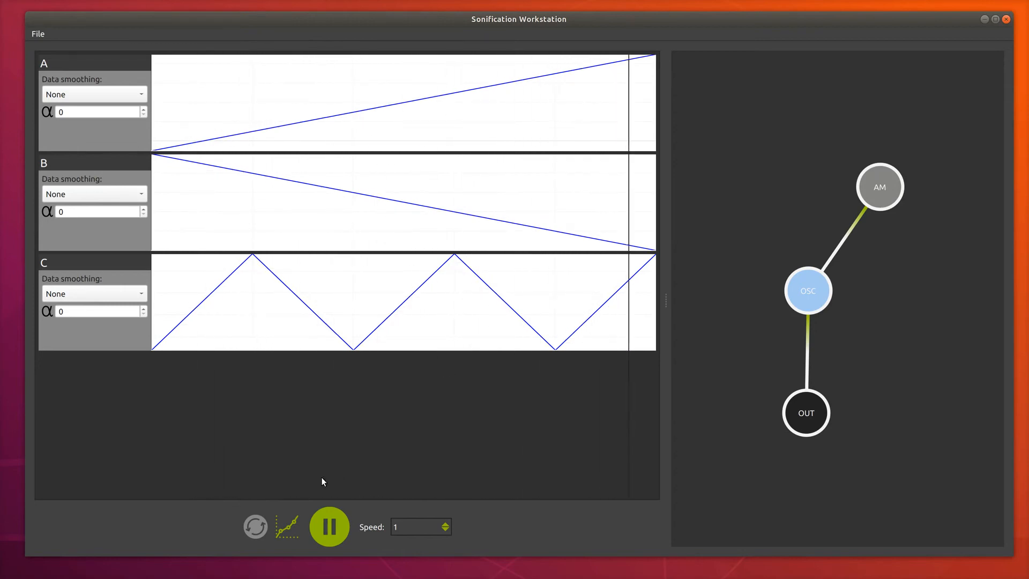
pyautogui.click(255, 528)
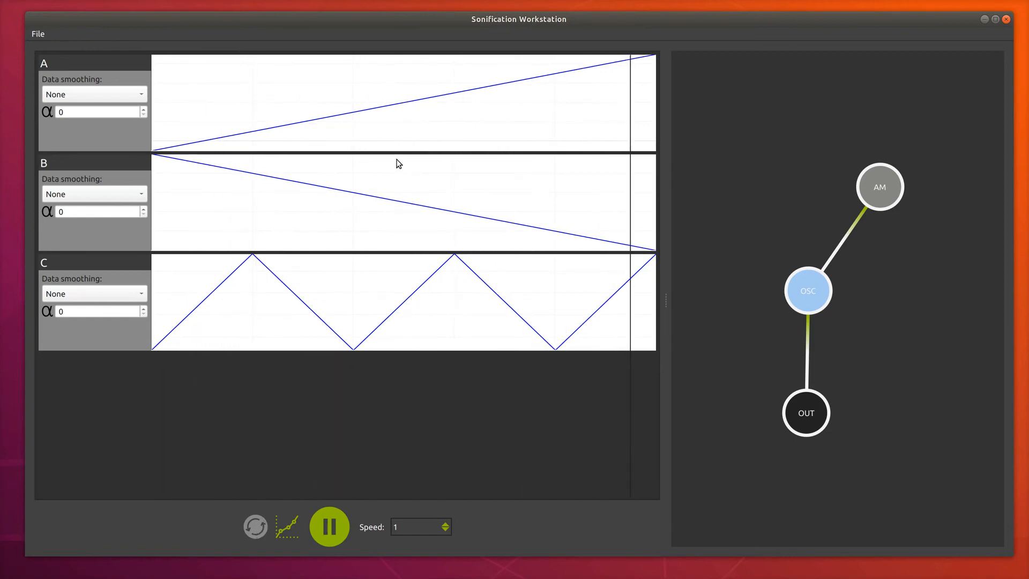
# Step: Loop playback over a selected range, reselect the range around the first trough of plot C, and pause playback
pyautogui.moveTo(215, 118); pyautogui.dragTo(317, 122)
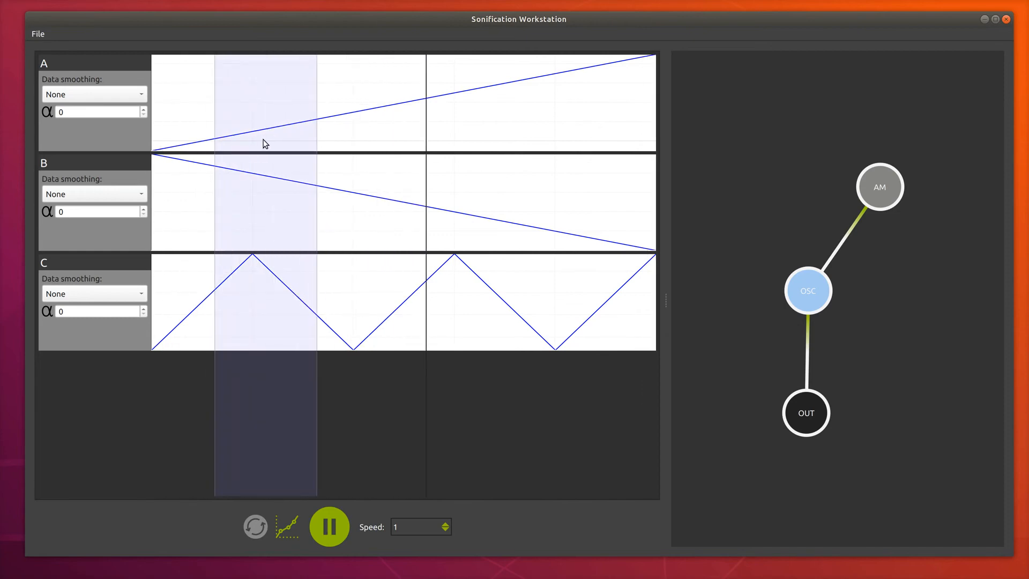
pyautogui.click(257, 525)
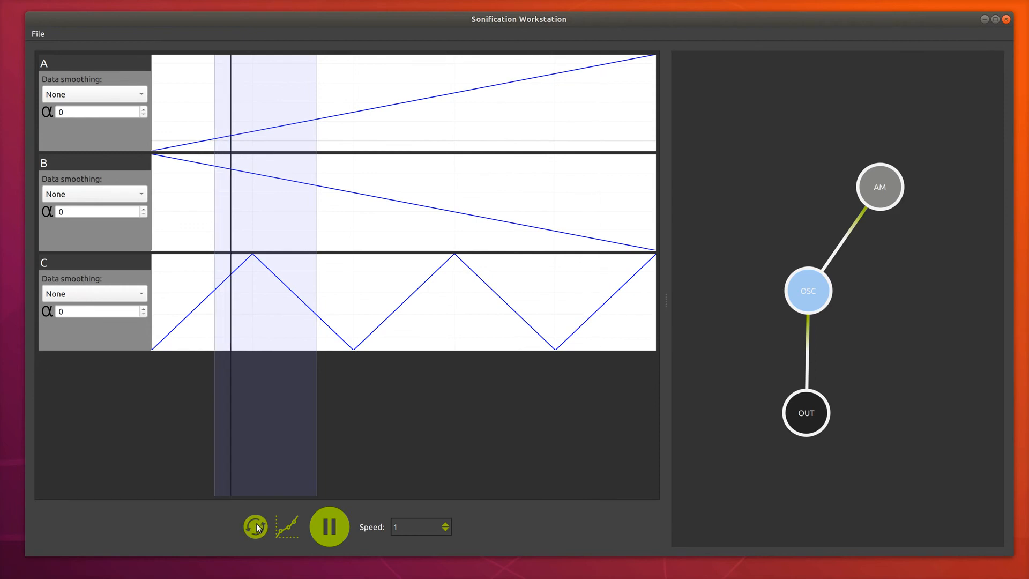
pyautogui.moveTo(290, 107); pyautogui.dragTo(386, 423)
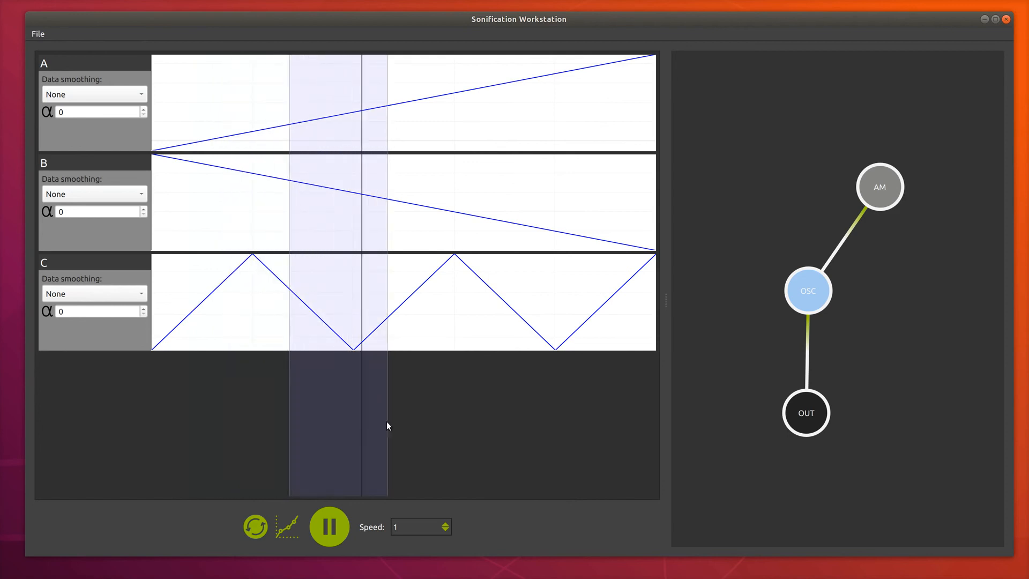
pyautogui.click(340, 521)
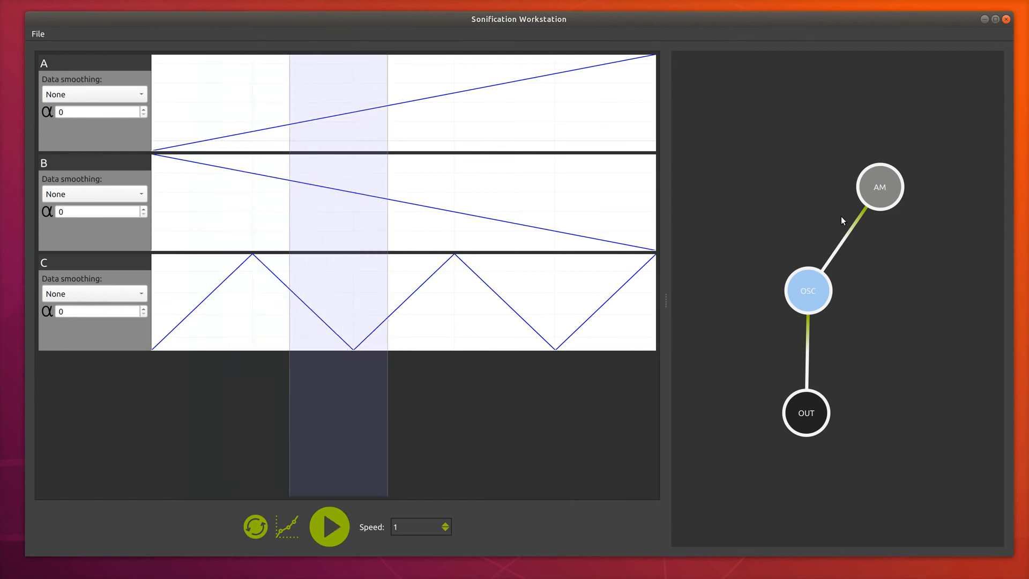